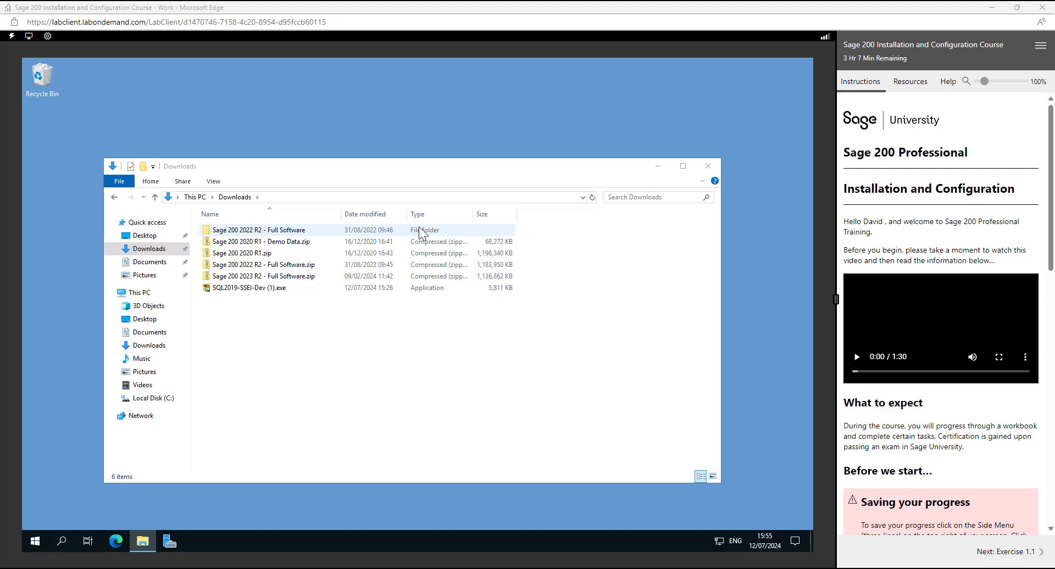
- Run SQL2019-SSEI-Dev (1).exe from Downloads and start a Custom installation with C:\SQL2019 as the media location
left_click(250, 289)
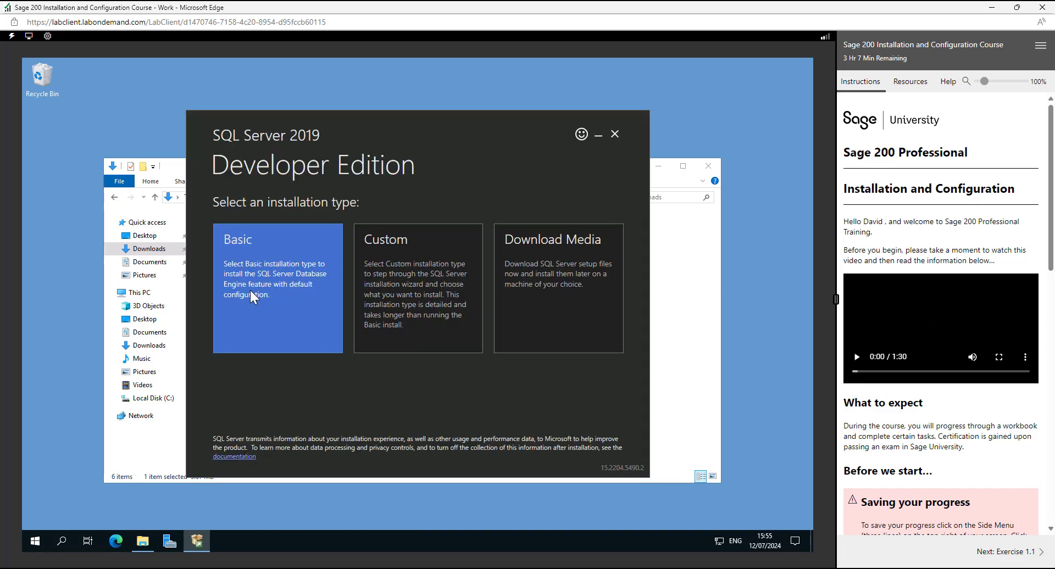
left_click(427, 295)
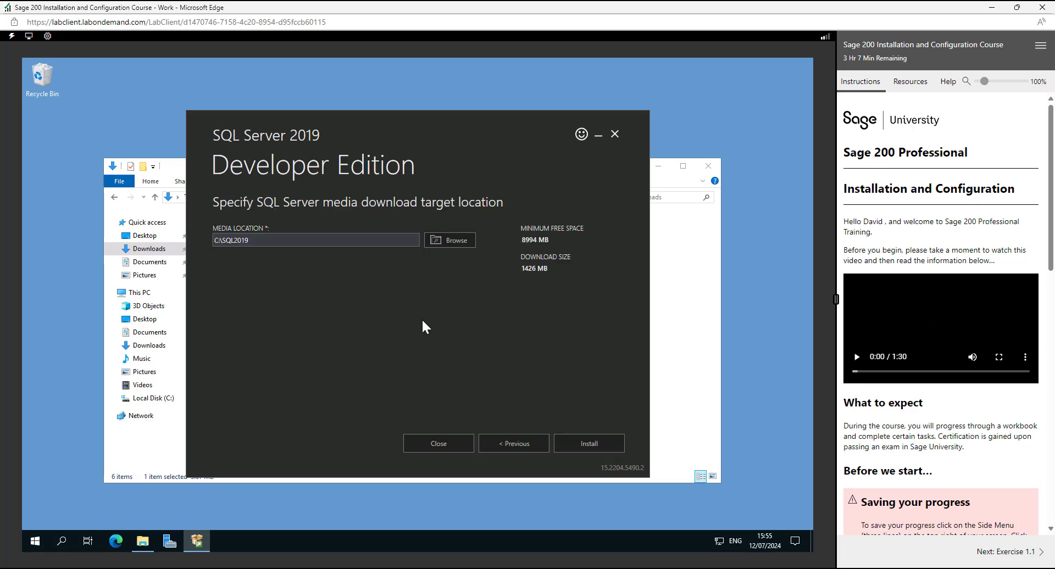
left_click(585, 444)
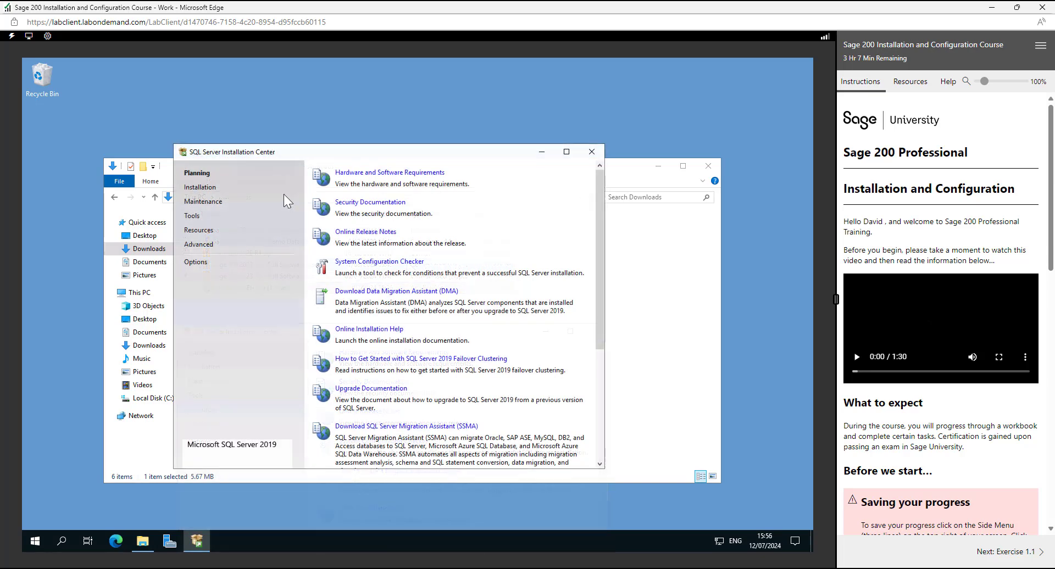
- Start a new SQL Server stand-alone installation, keeping the free Developer edition and accepting the license terms
left_click(201, 188)
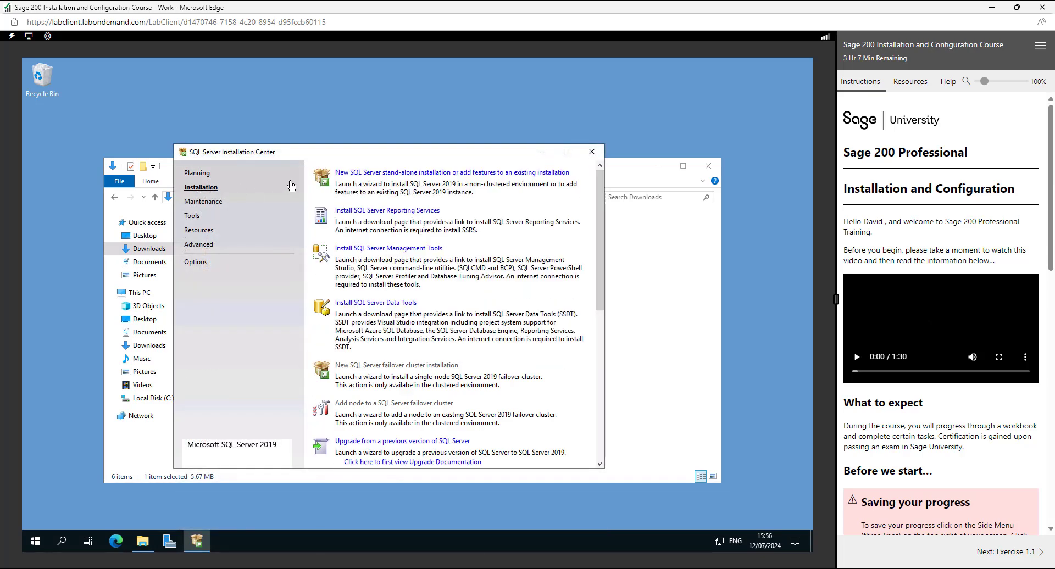
left_click(396, 175)
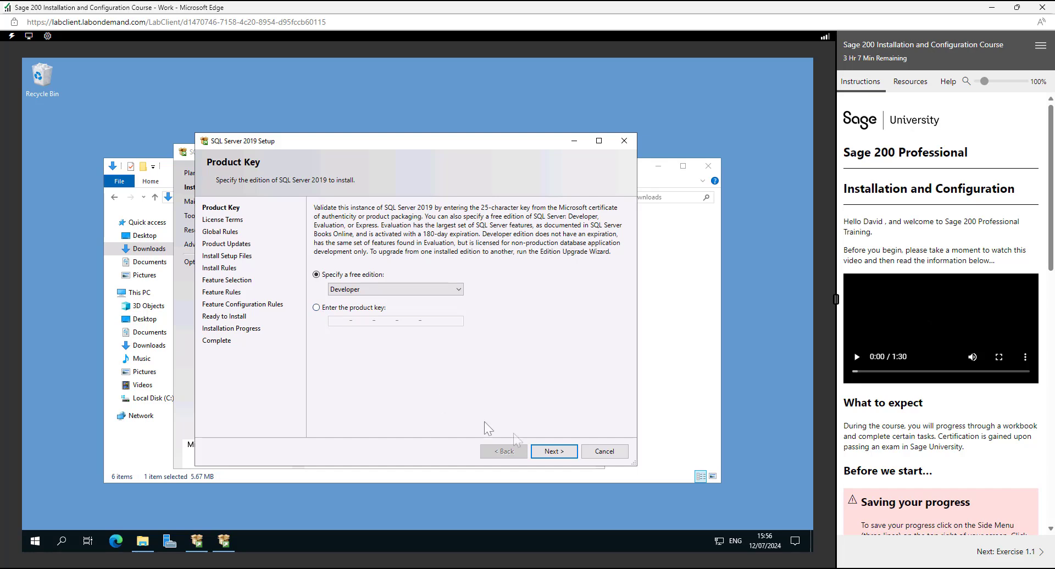
left_click(554, 451)
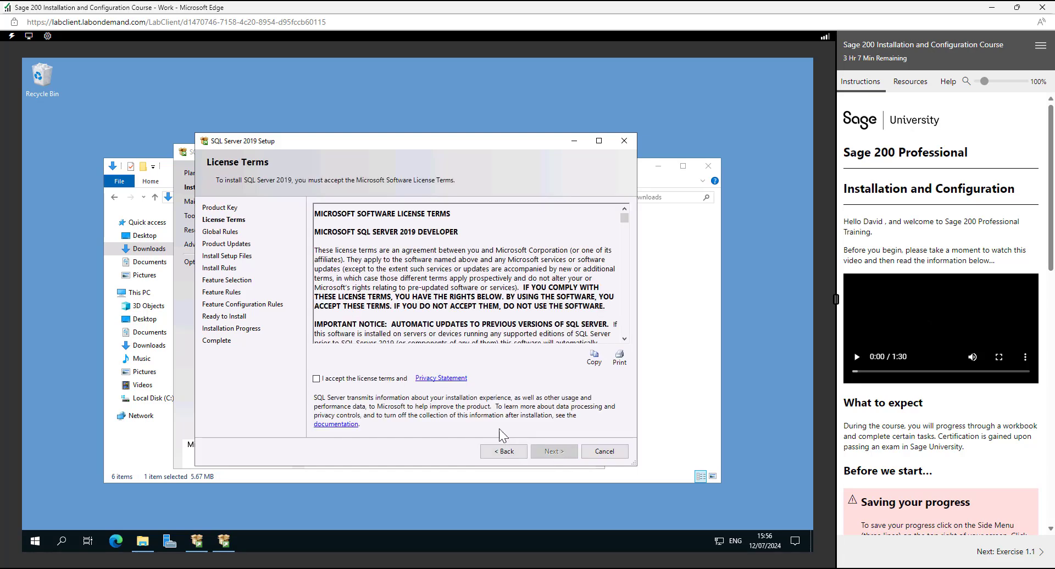
left_click(317, 380)
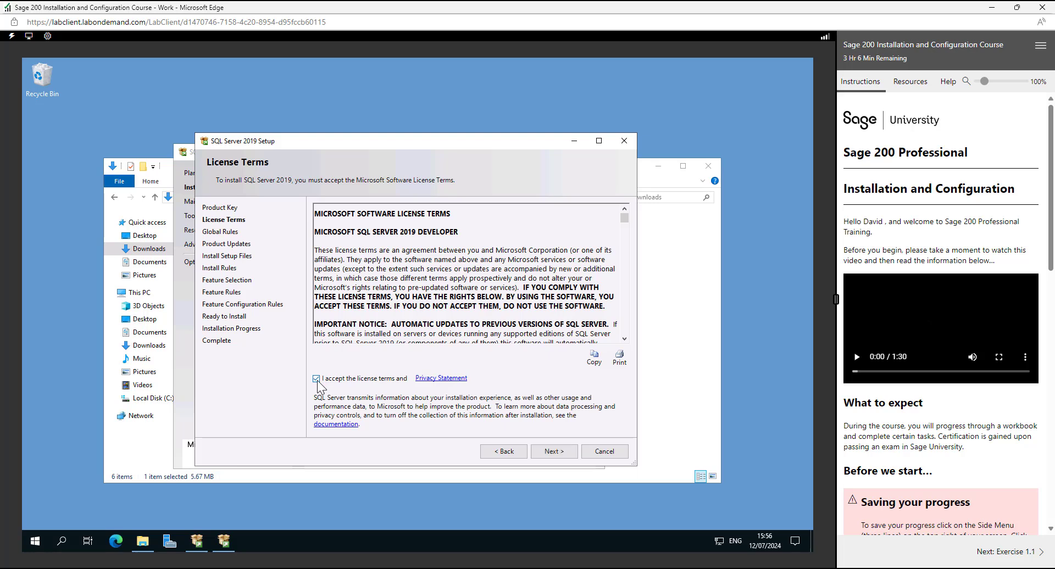
left_click(552, 452)
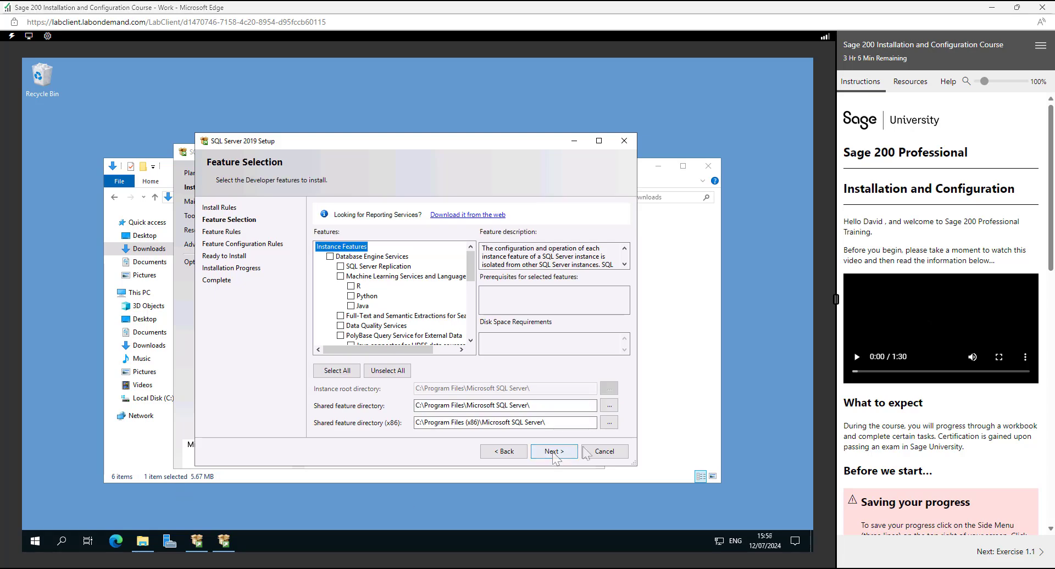
- Select Database Engine Services, Analysis Services, Client Tools Connectivity and Client Tools Backwards Compatibility as the features to install
left_click(331, 257)
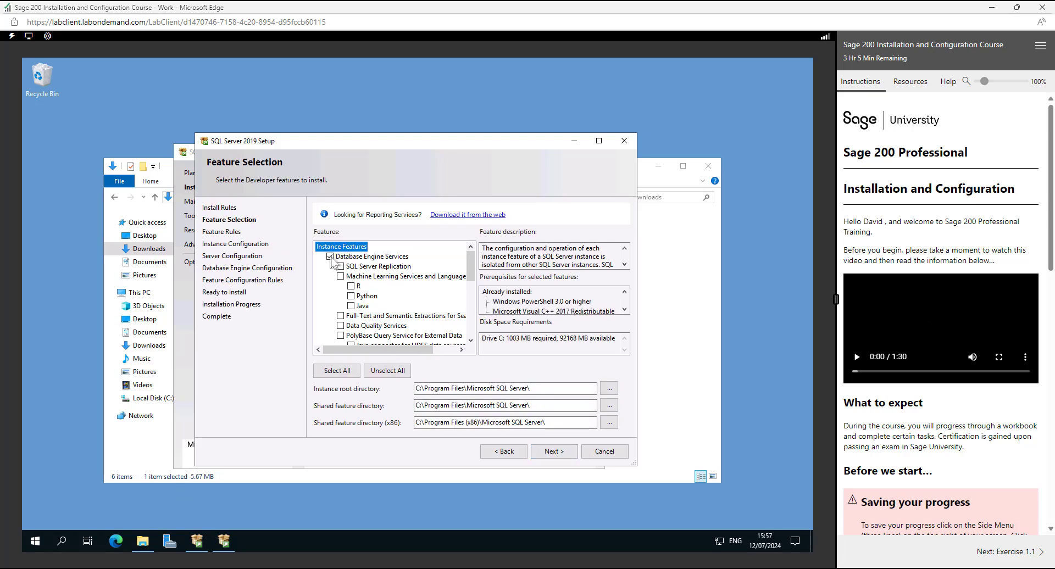
scroll(333, 262, "down", 2)
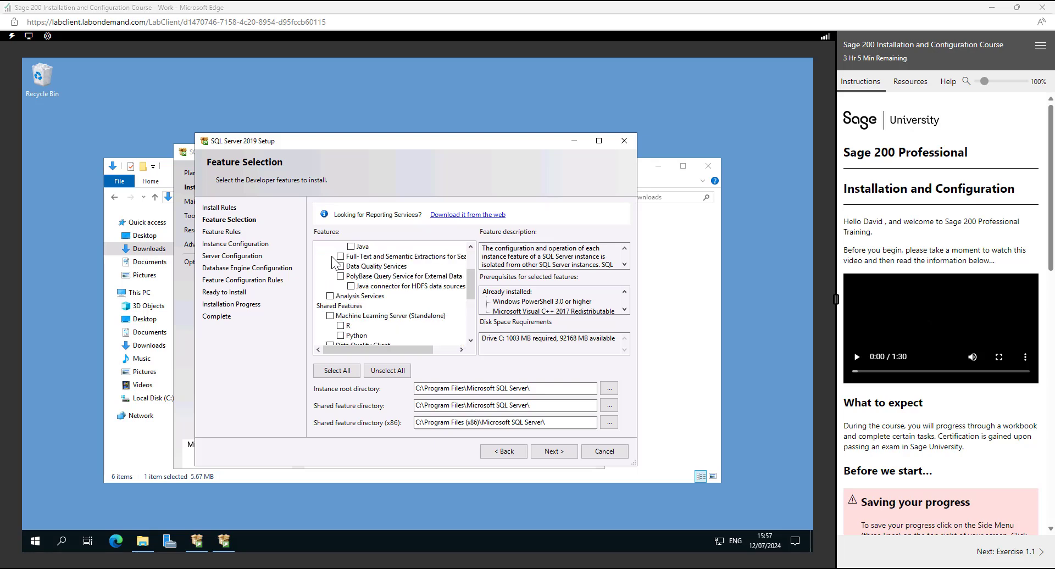
left_click(330, 296)
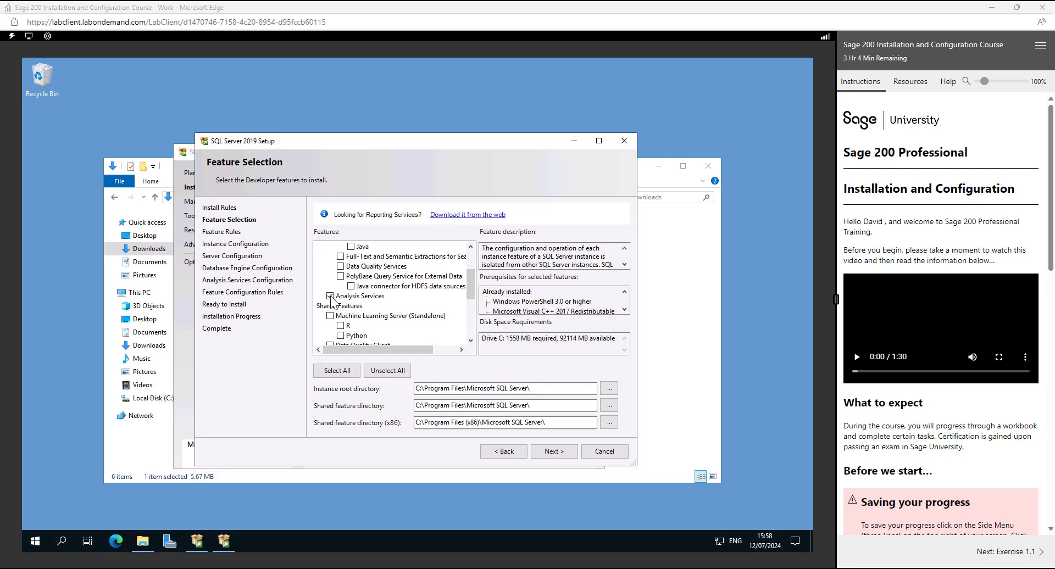
scroll(332, 301, "down", 2)
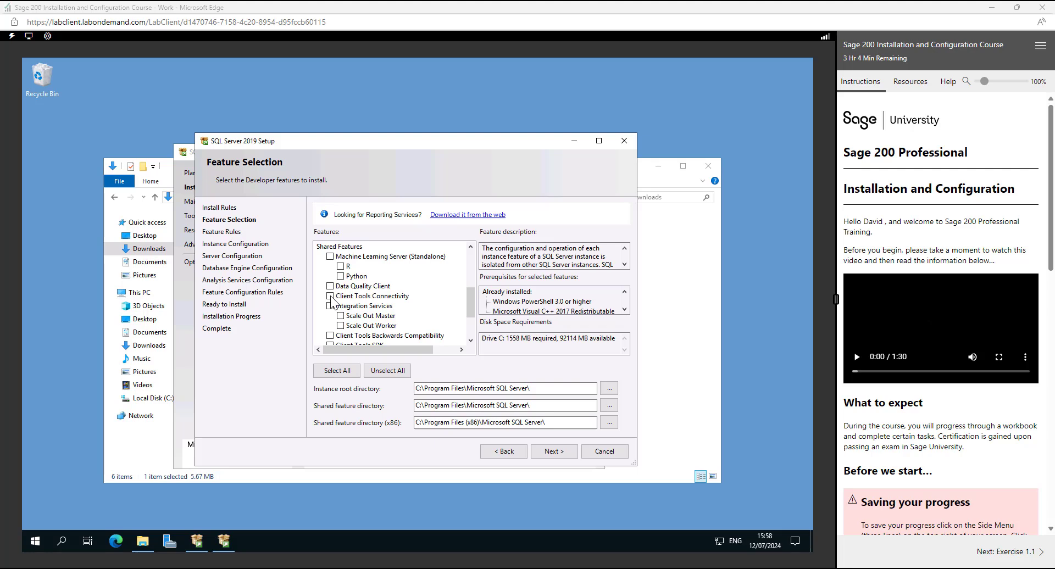
left_click(331, 297)
left_click(331, 336)
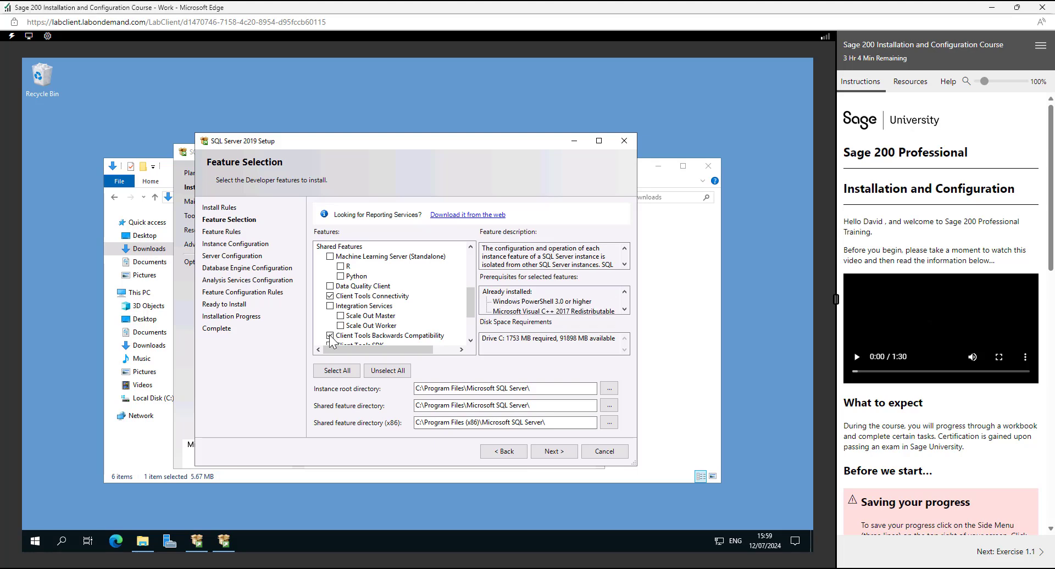
left_click(561, 457)
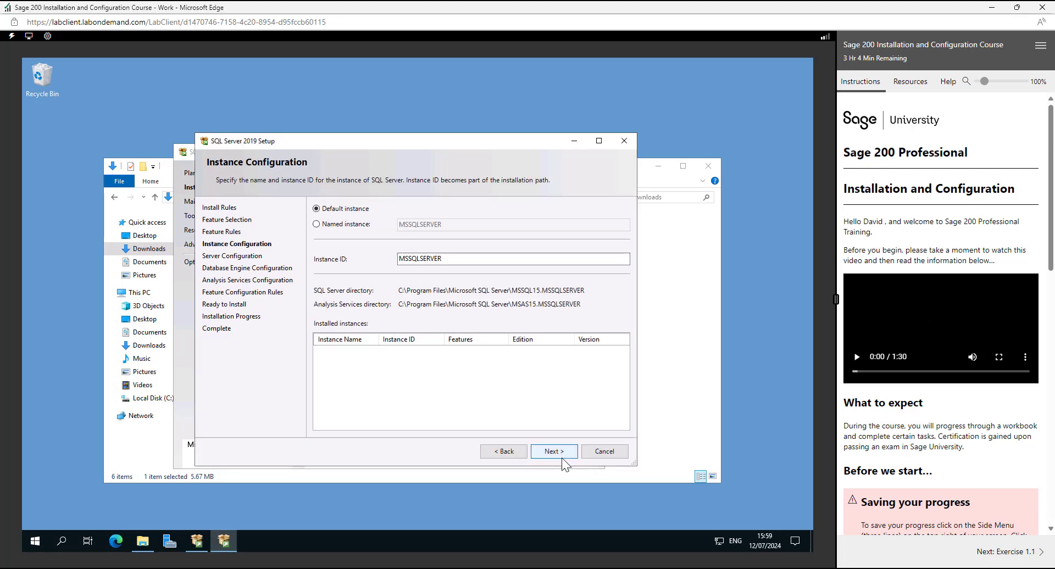
- Configure a named instance S200, review the collation settings and keep the default server configuration
left_click(317, 225)
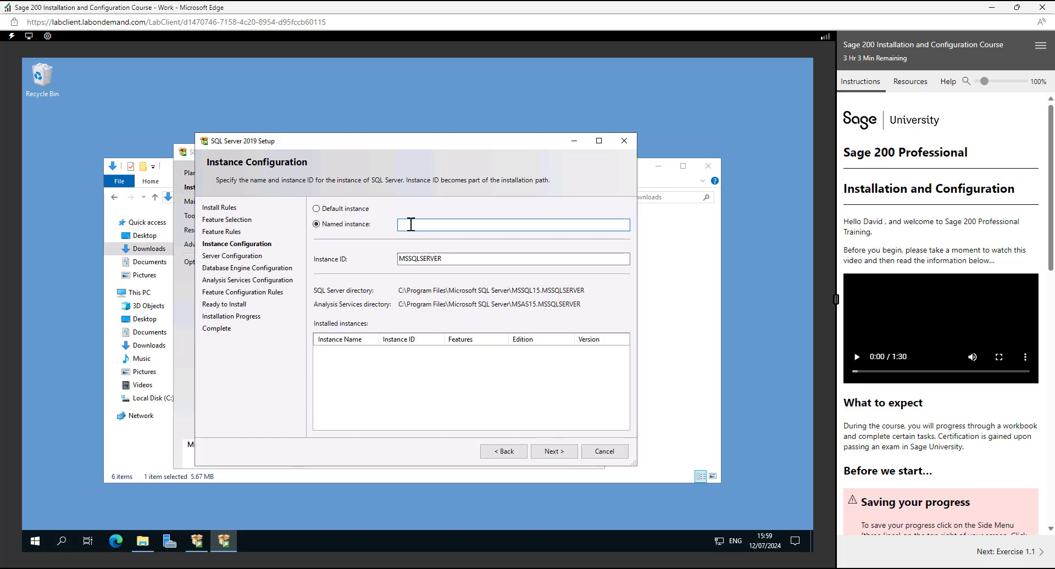
type("S200")
key("Tab")
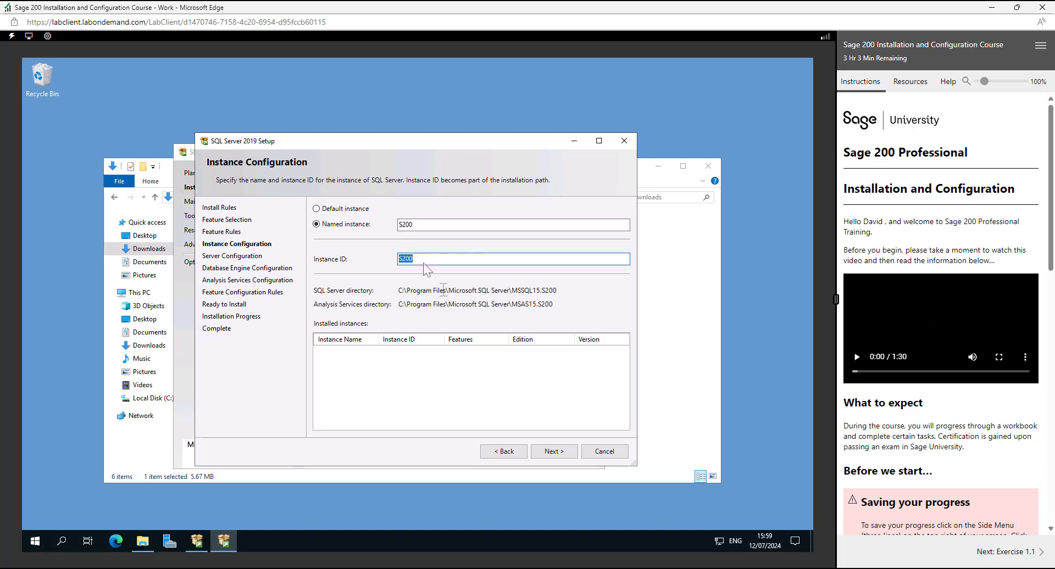
left_click(552, 453)
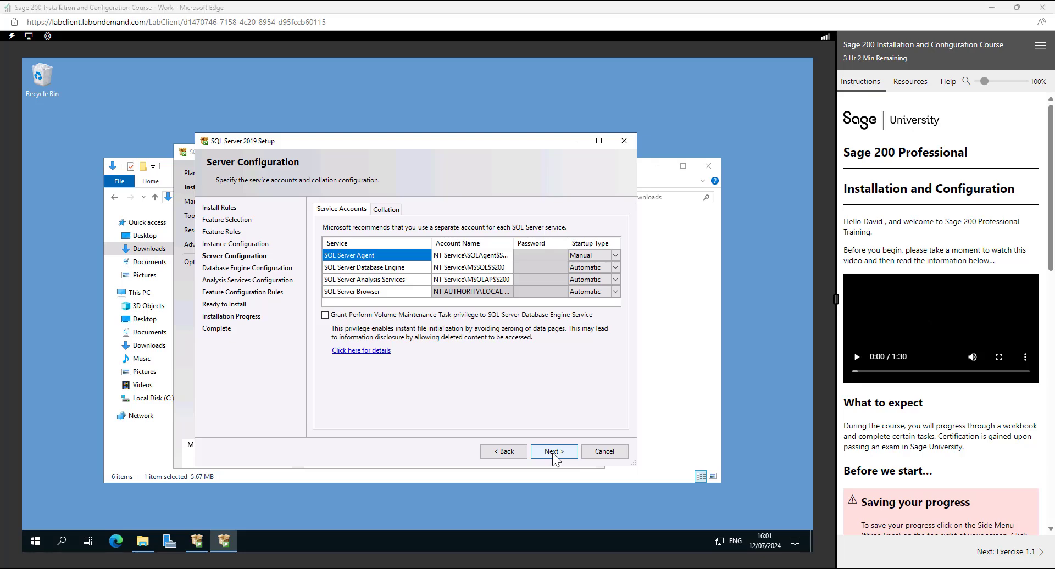
left_click(387, 210)
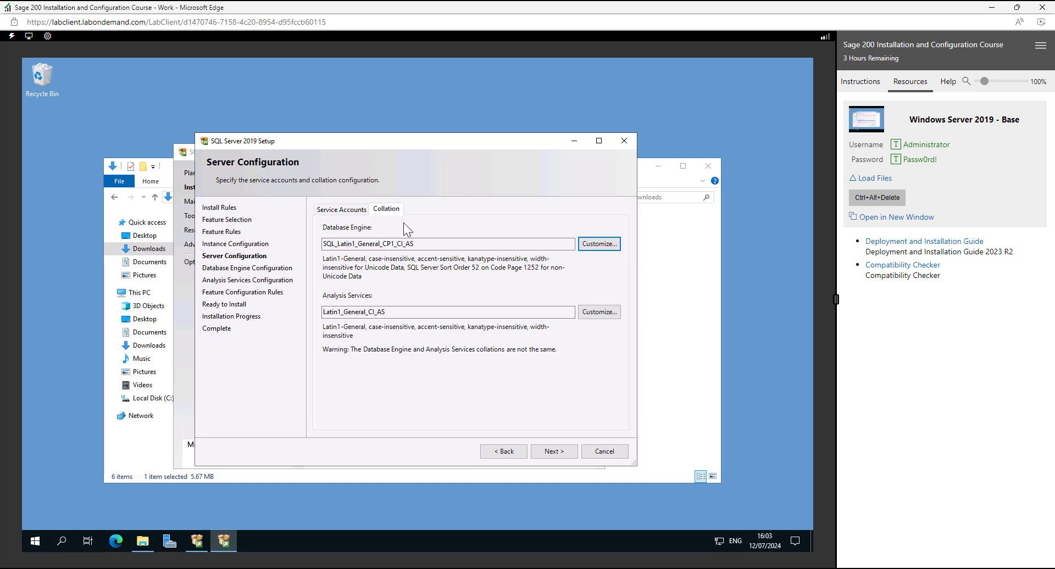
left_click(555, 455)
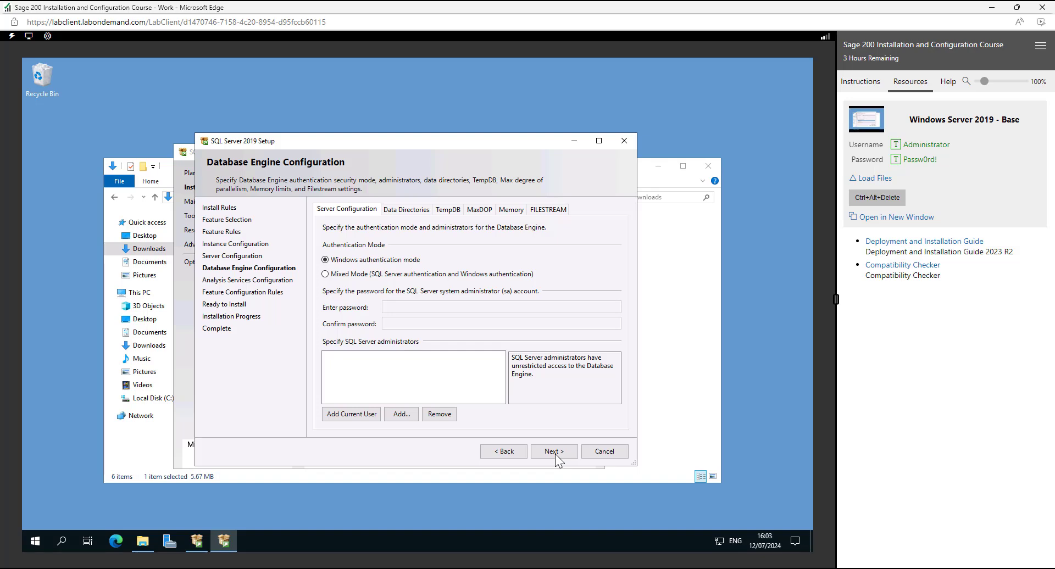
- Set the Database Engine to Mixed Mode authentication, enter and confirm the sa password, and add the current user as SQL Server administrator
left_click(326, 274)
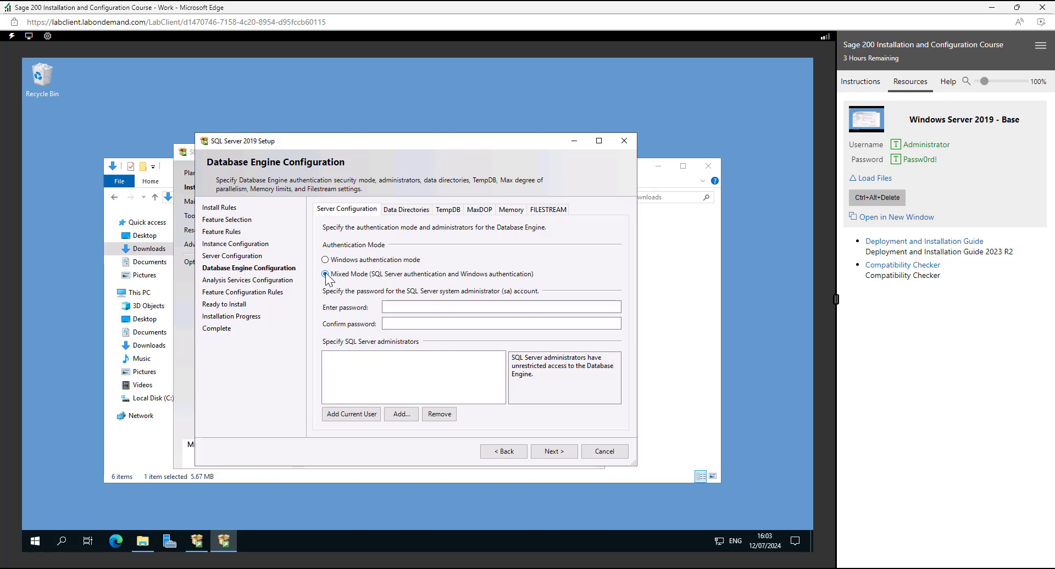
left_click(400, 306)
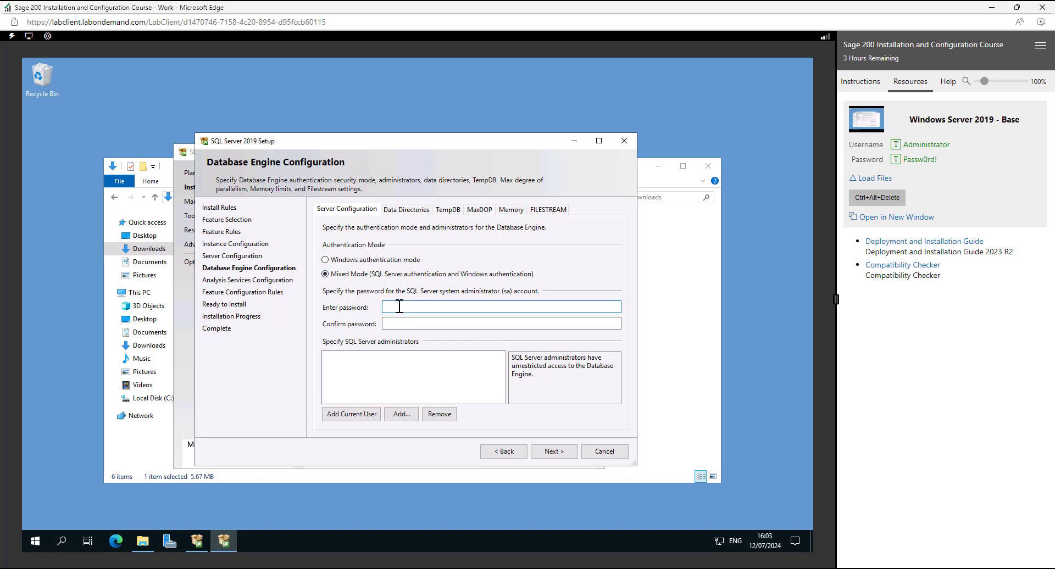
type("••••••••••")
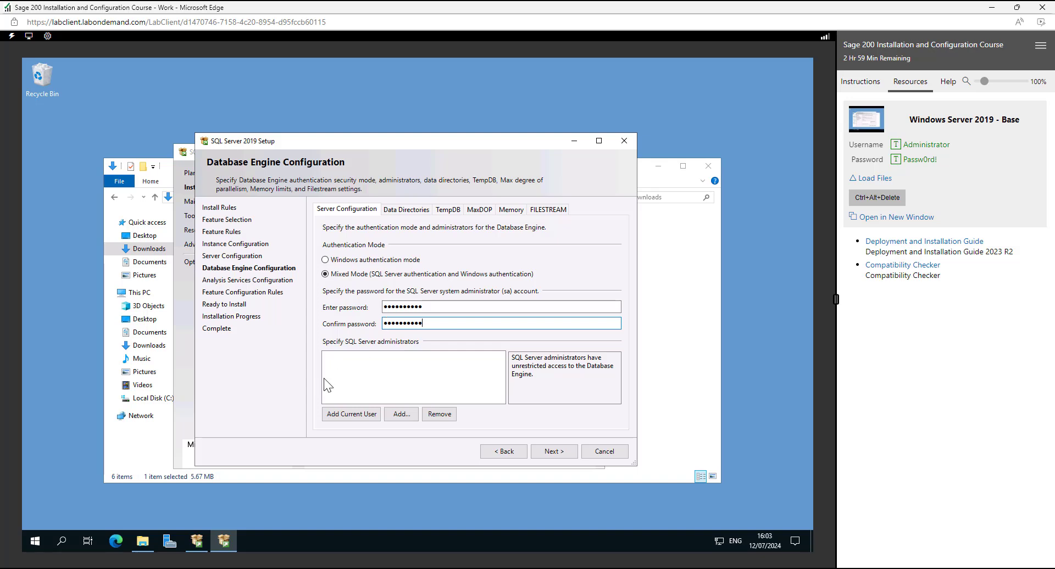
left_click(358, 416)
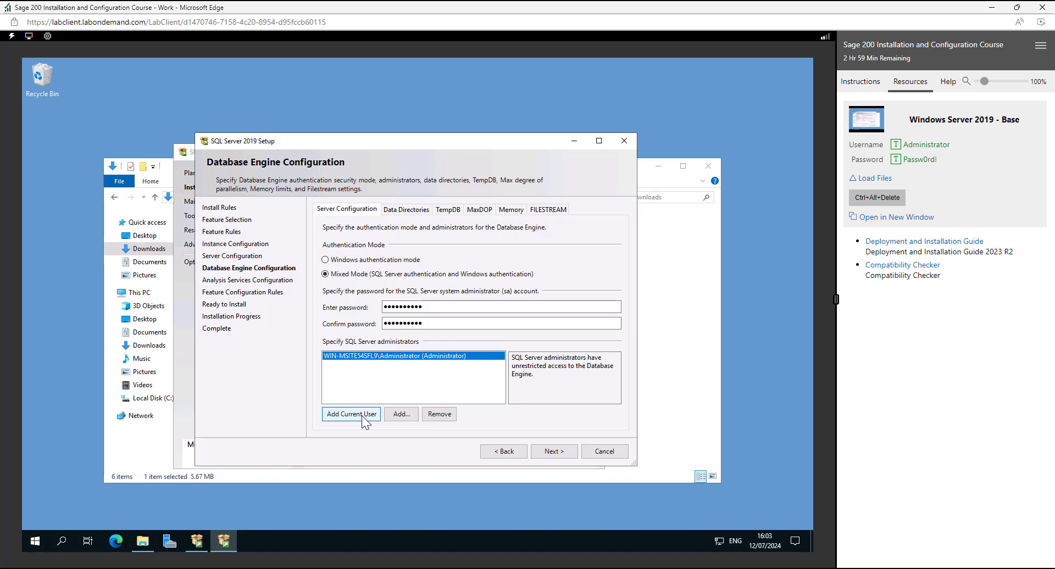
left_click(556, 451)
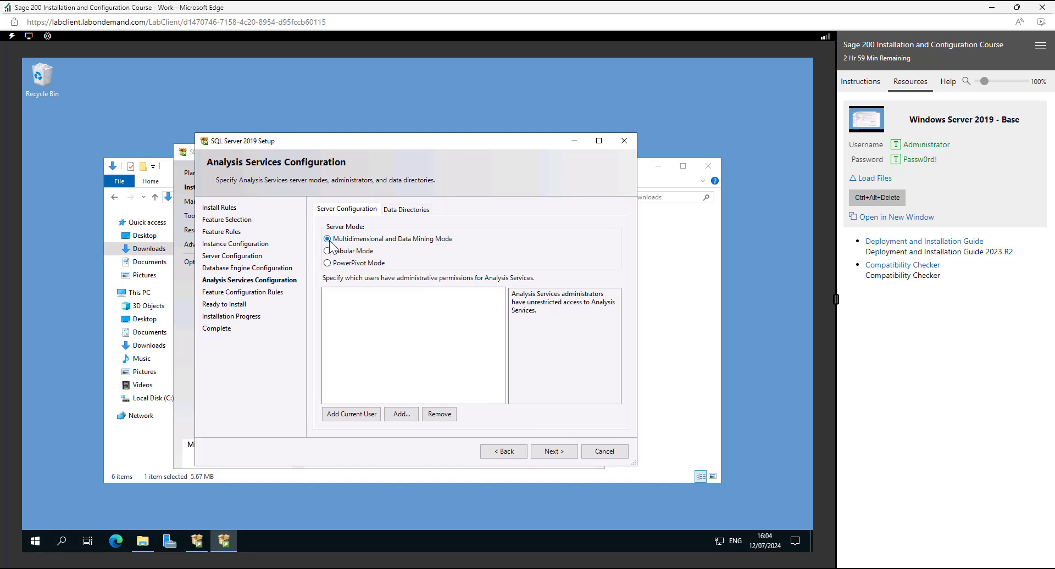
- Add the current user as Analysis Services administrator in Multidimensional and Data Mining Mode, and run the SQL Server 2019 installation
left_click(352, 414)
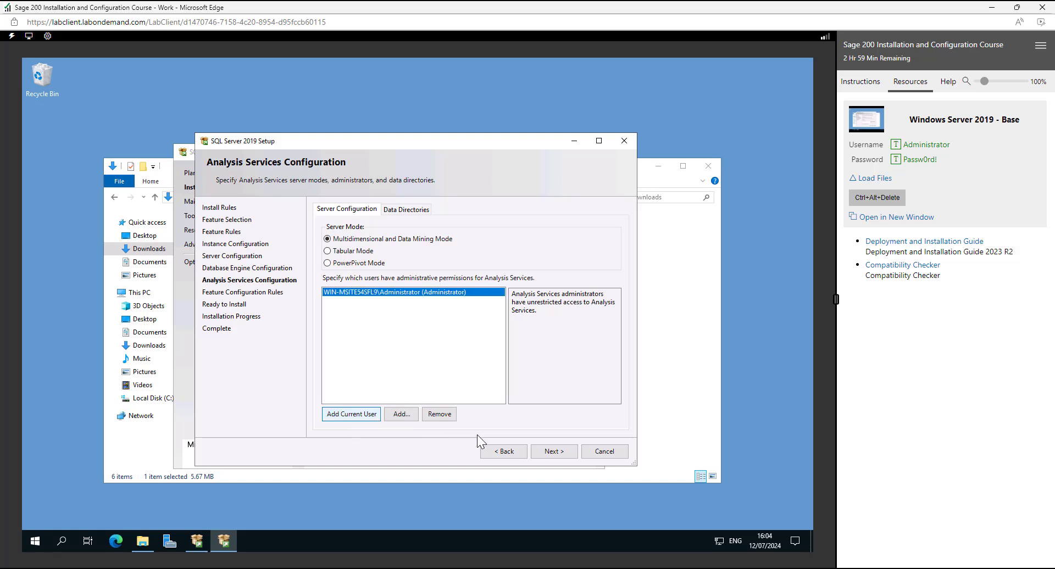
left_click(559, 454)
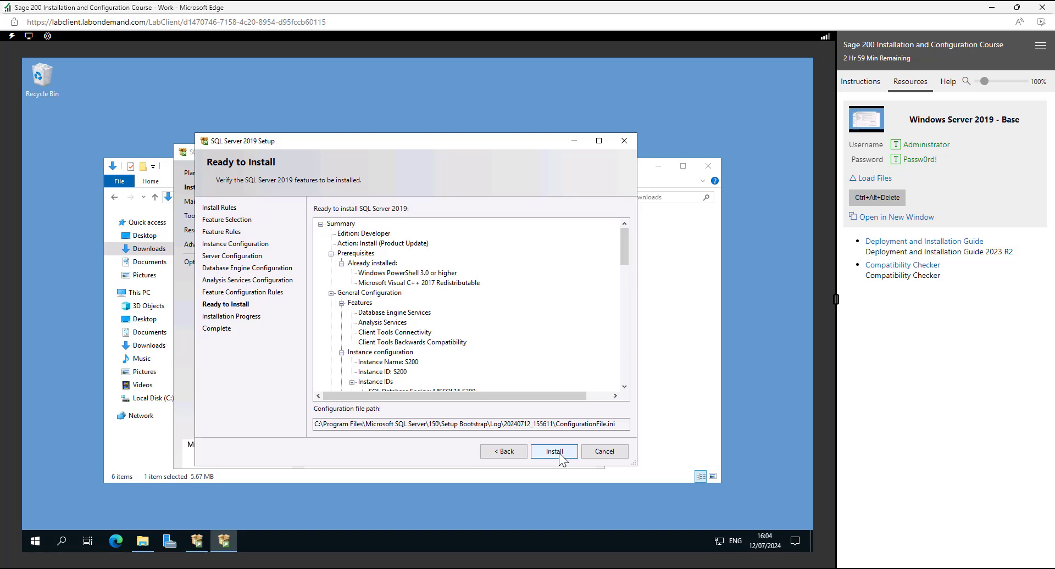
left_click(559, 453)
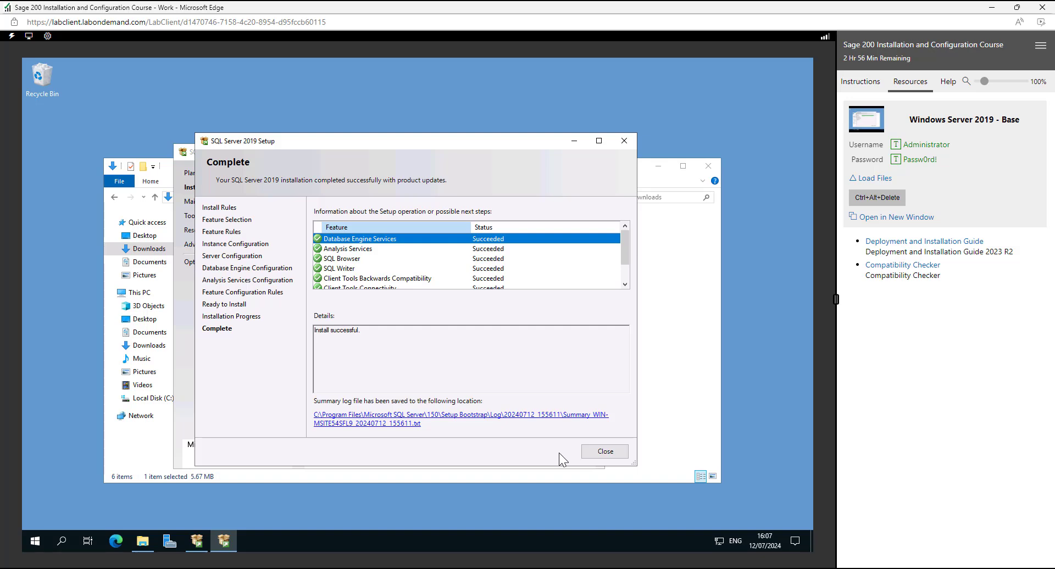
- Close the finished setup wizard and install SQL Server Management Studio 20.2 in its default location
left_click(616, 454)
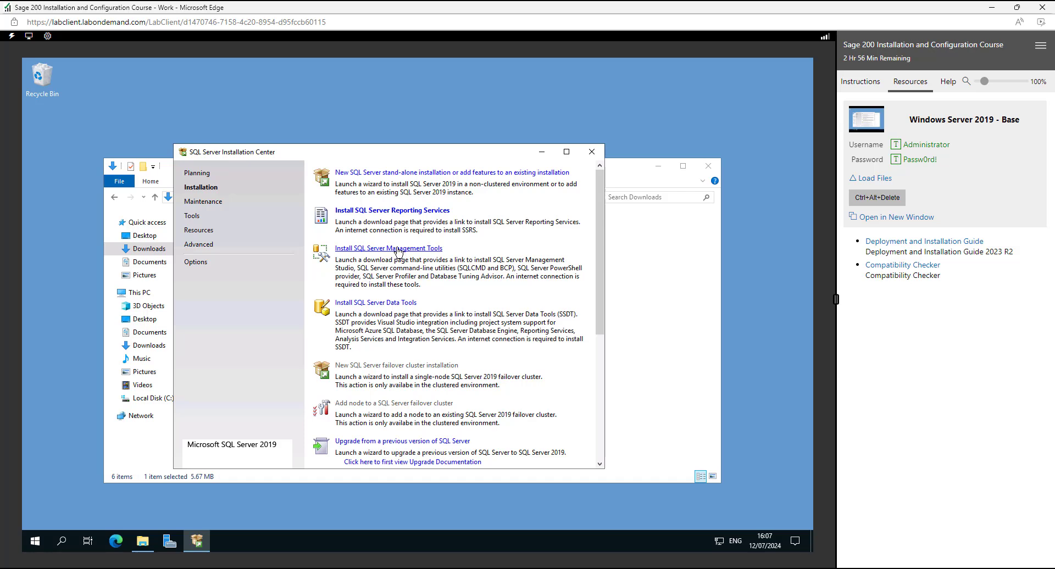
left_click(397, 249)
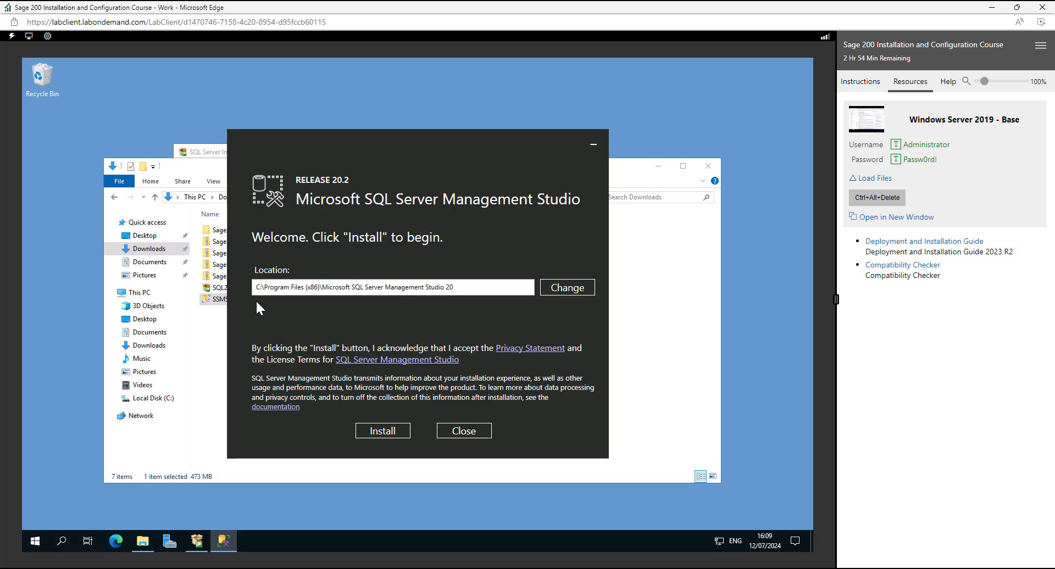
left_click(391, 433)
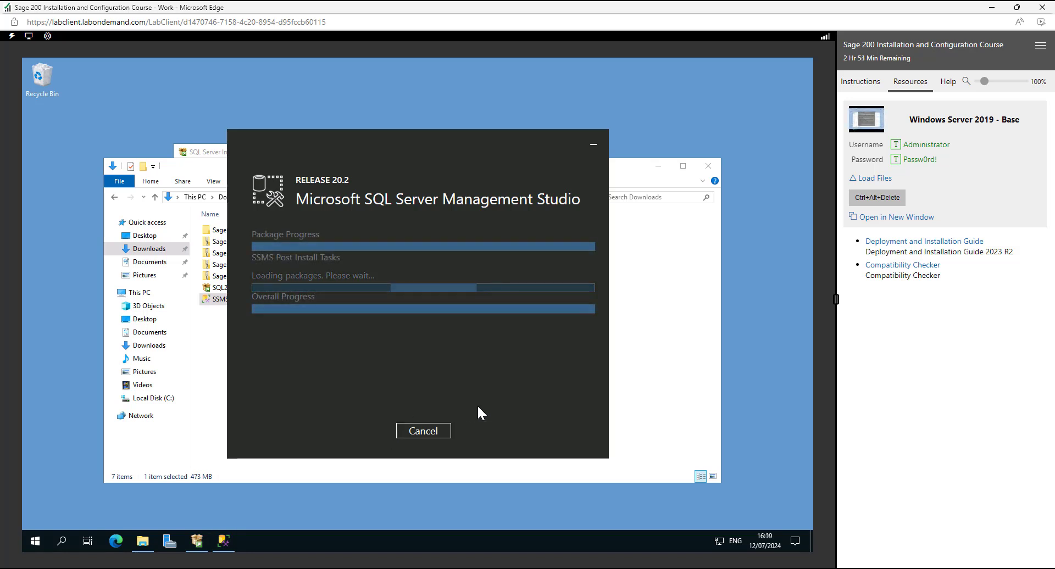